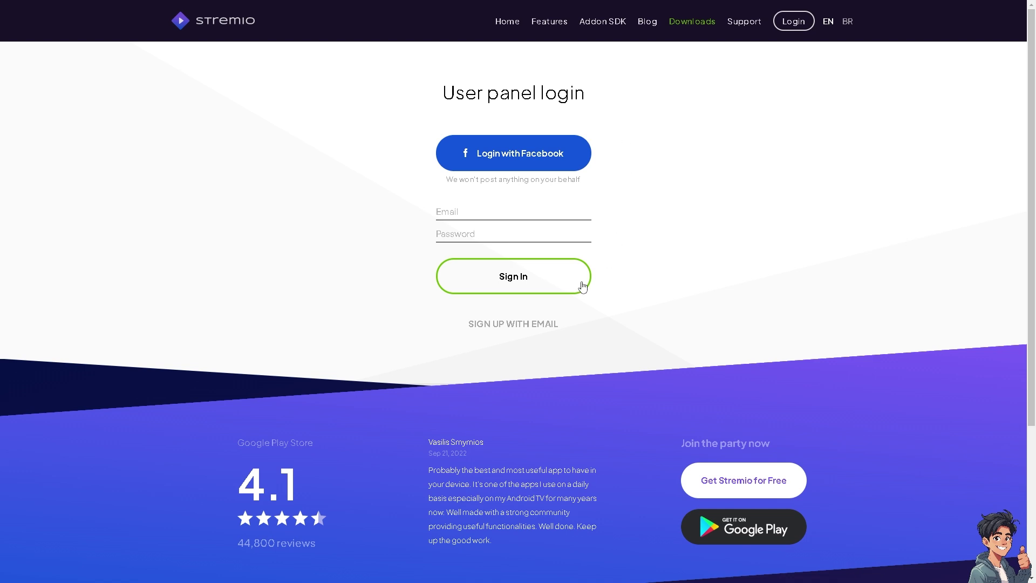
Step: Accept the Terms & Conditions, Privacy Policy and marketing communications on the email registration form, and return to the login form
left_click(545, 325)
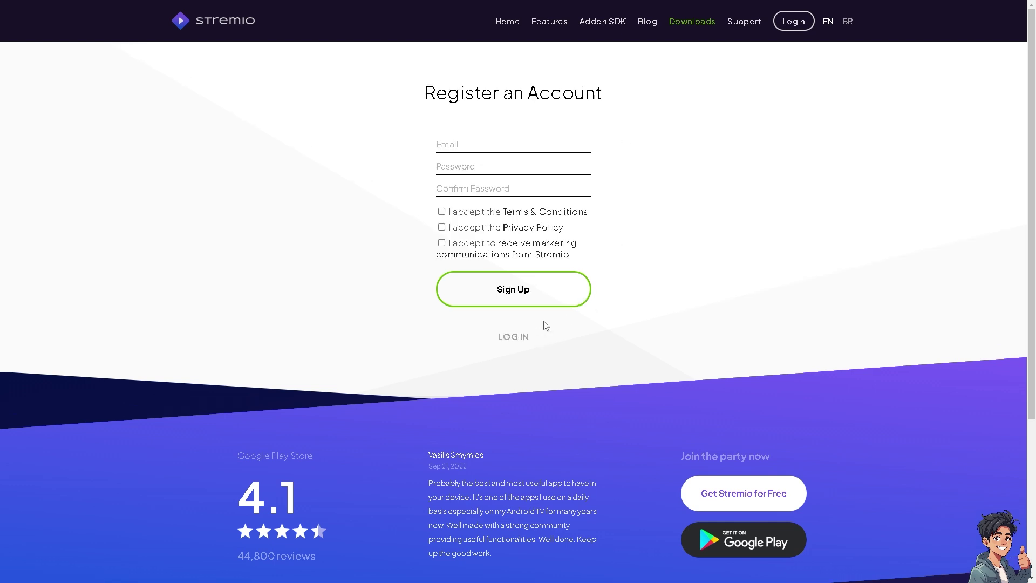
left_click(441, 211)
left_click(441, 227)
left_click(442, 242)
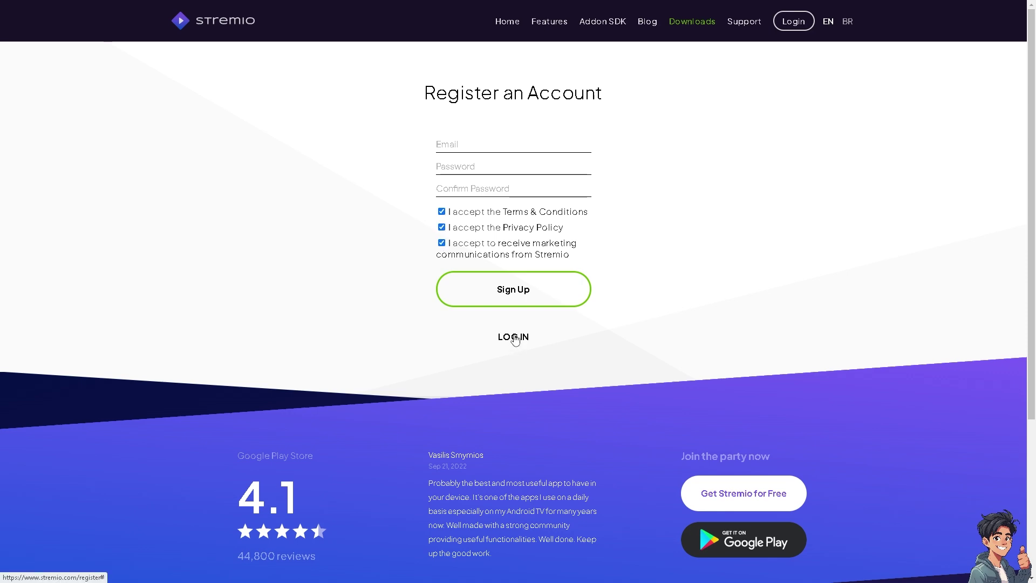
left_click(514, 338)
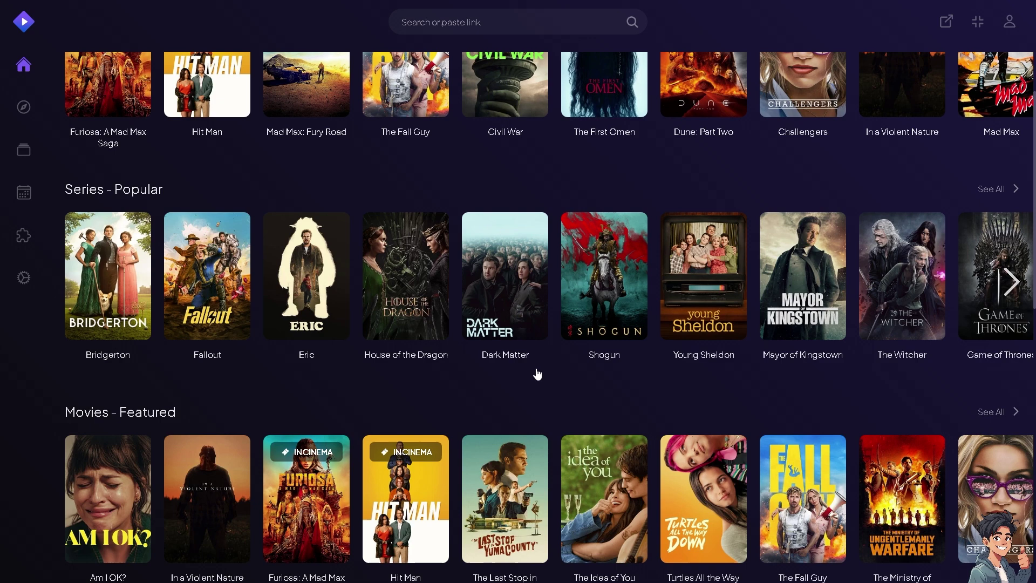
Step: Browse the popular and featured movie and series rows and the YouTube channels on the home board
scroll(536, 372, "down", 1)
scroll(517, 364, "down", 1)
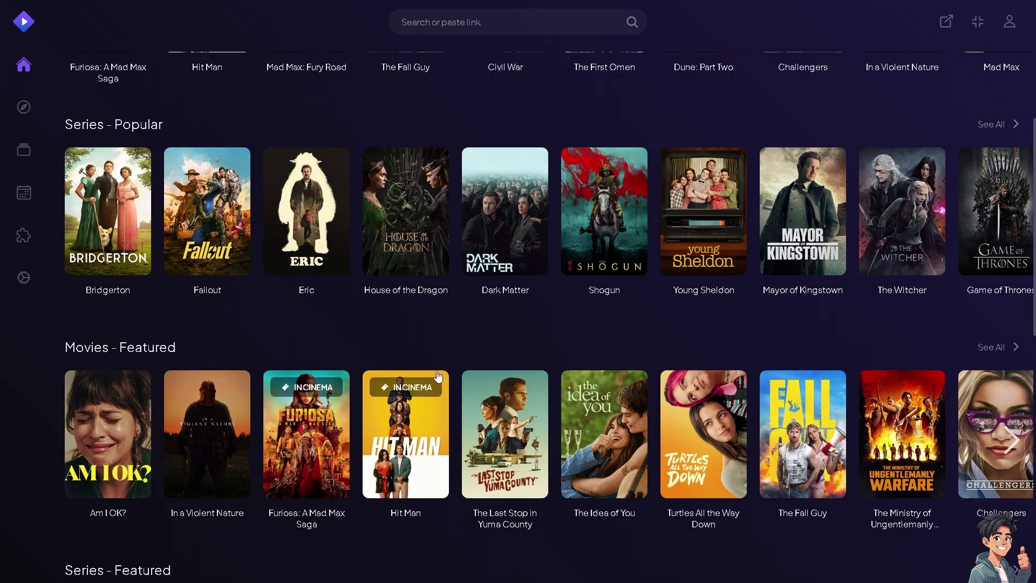
scroll(404, 380, "down", 2)
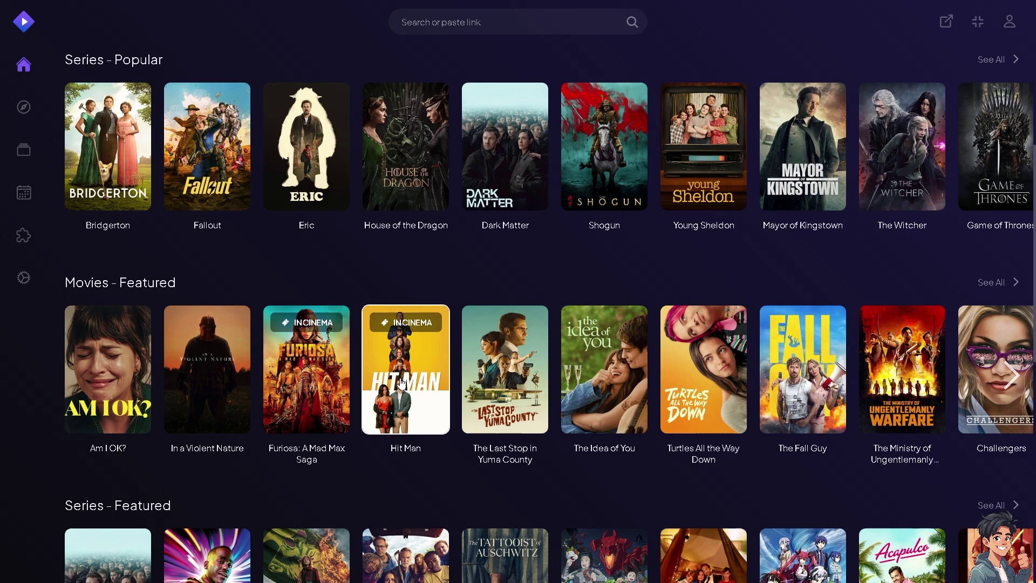
scroll(400, 384, "down", 2)
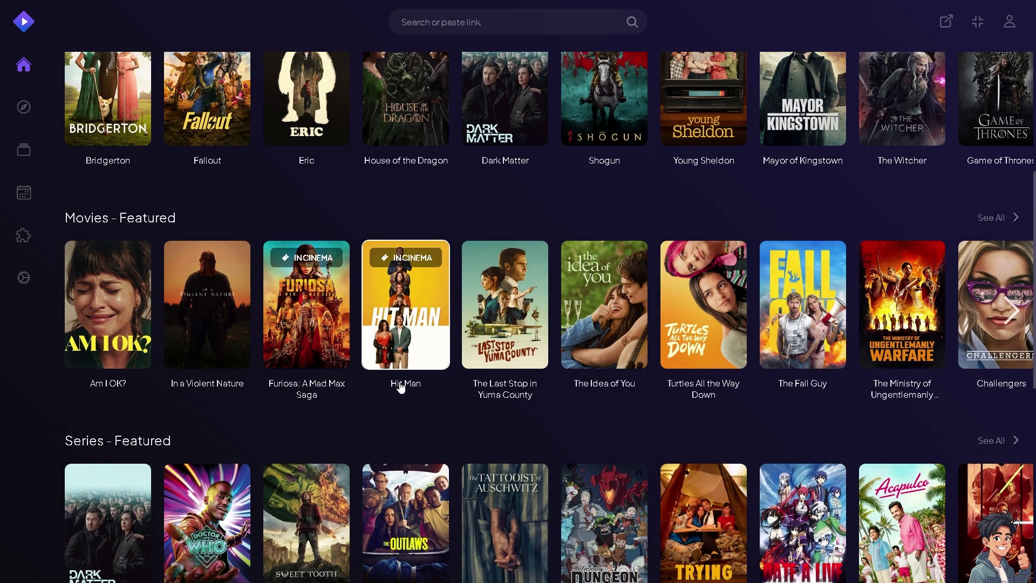
scroll(401, 384, "down", 2)
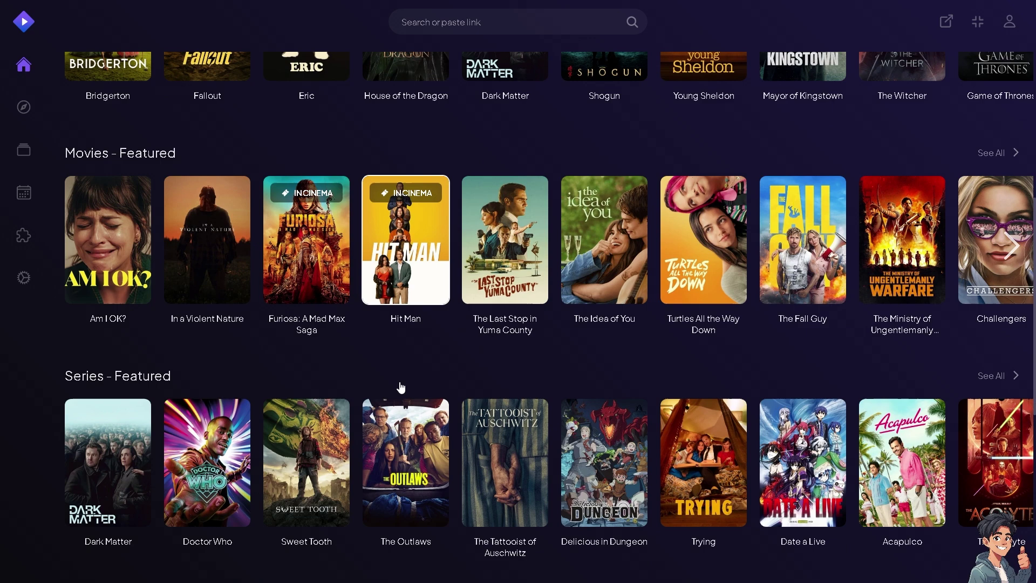
scroll(401, 388, "down", 2)
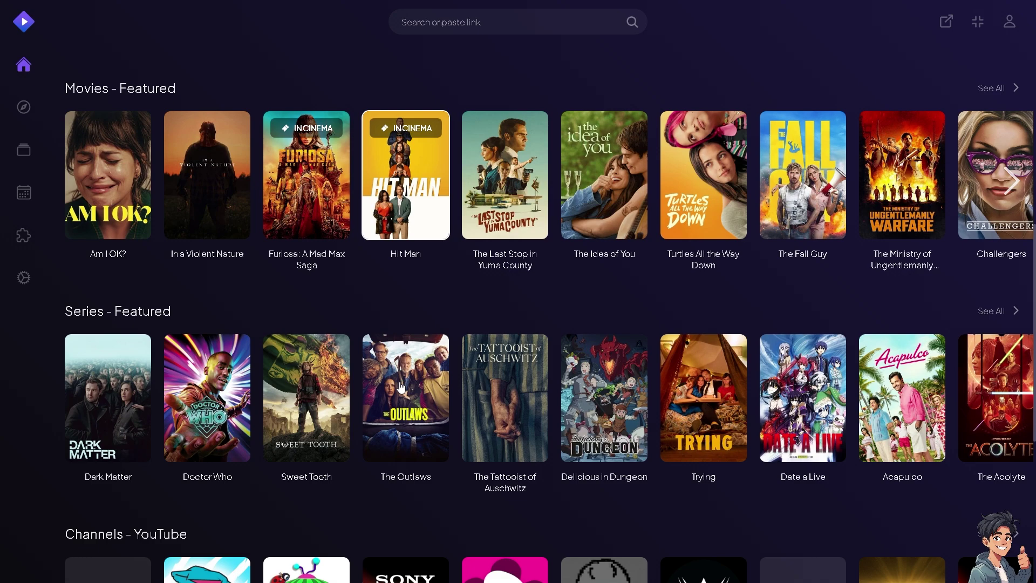
scroll(401, 387, "down", 1)
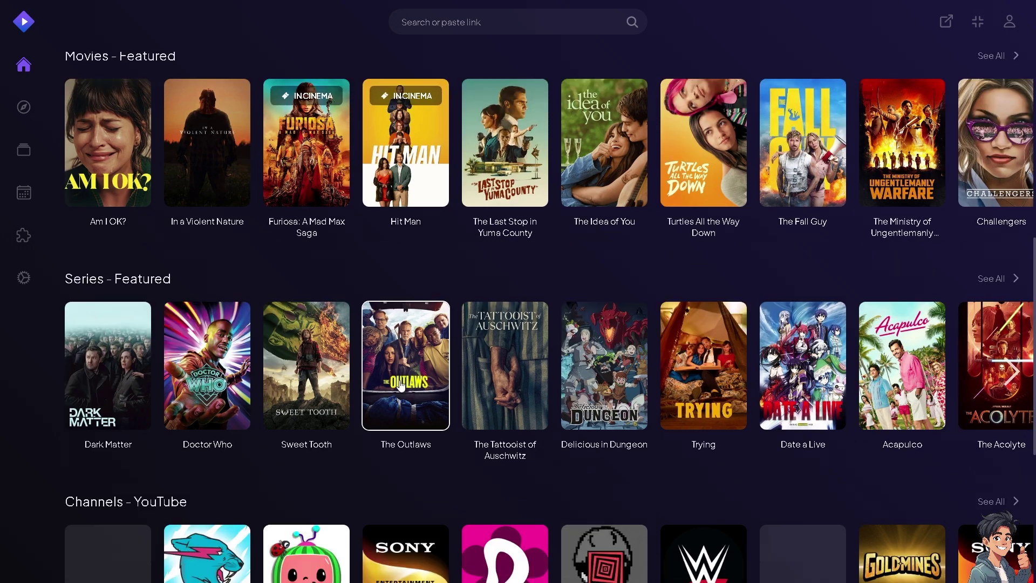
scroll(401, 385, "up", 11)
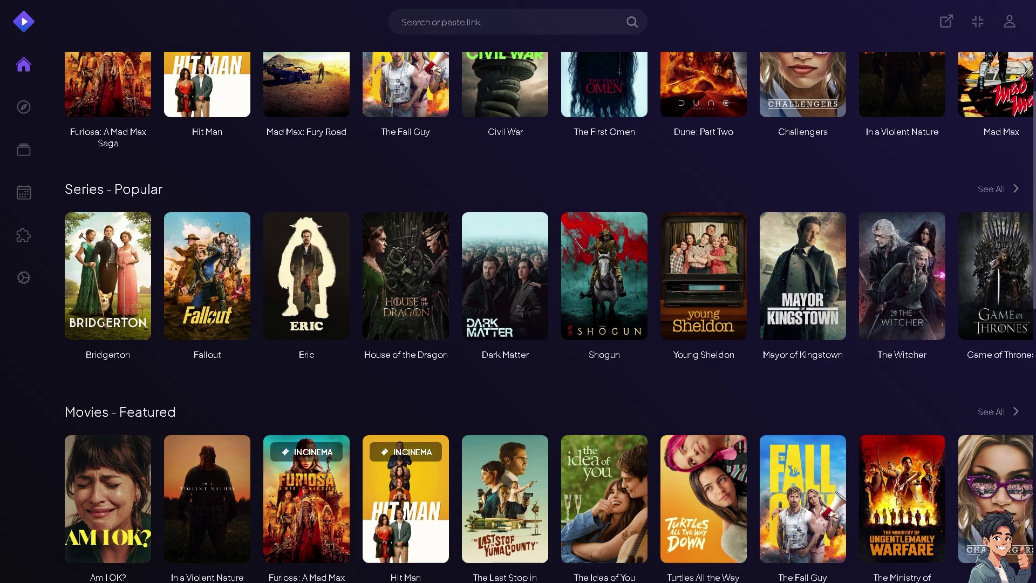
Step: Open the Fallout series outside full screen and show the available sources for Season 1 episode 1, The End
left_click(218, 267)
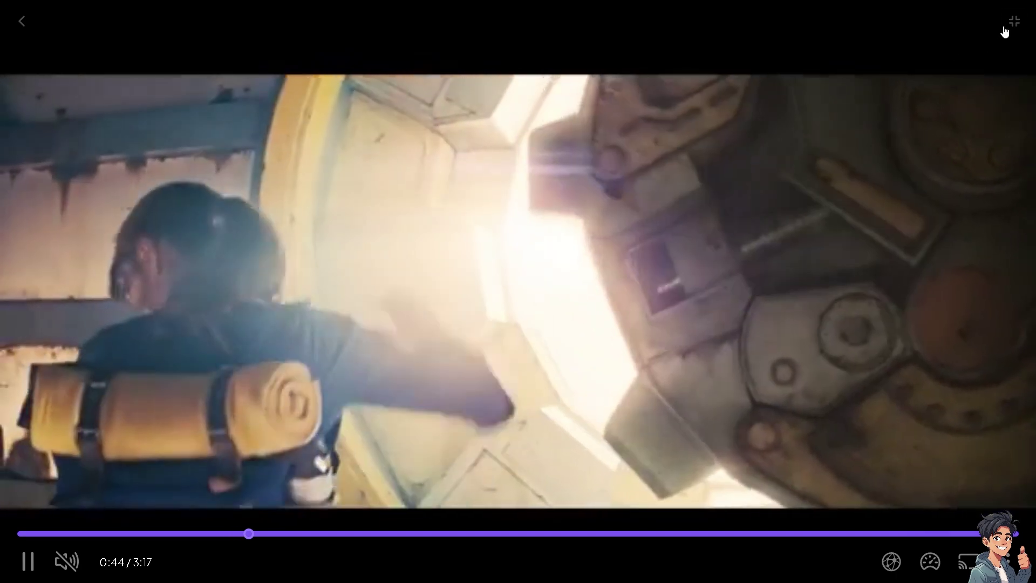
left_click(1005, 28)
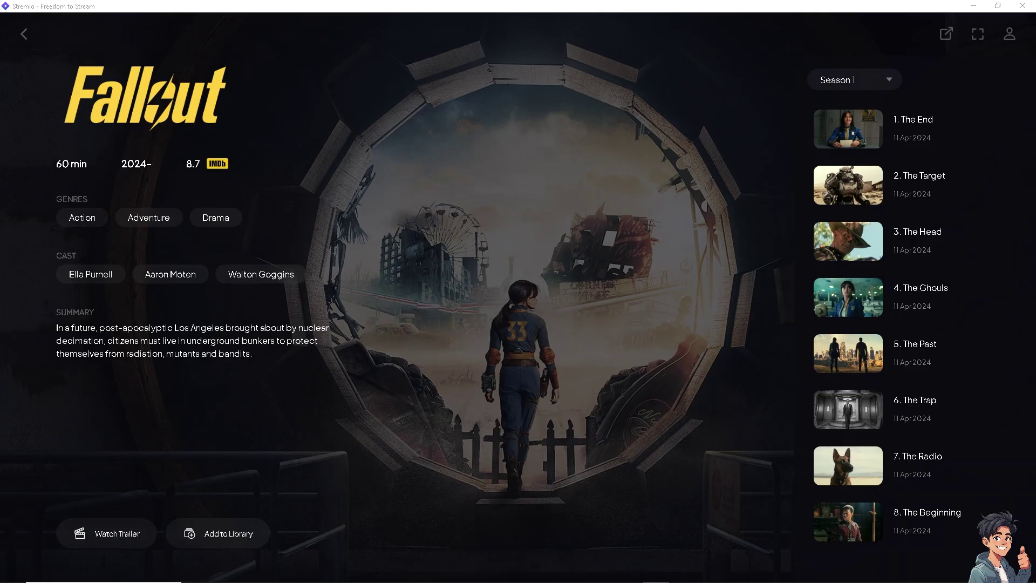
left_click(911, 138)
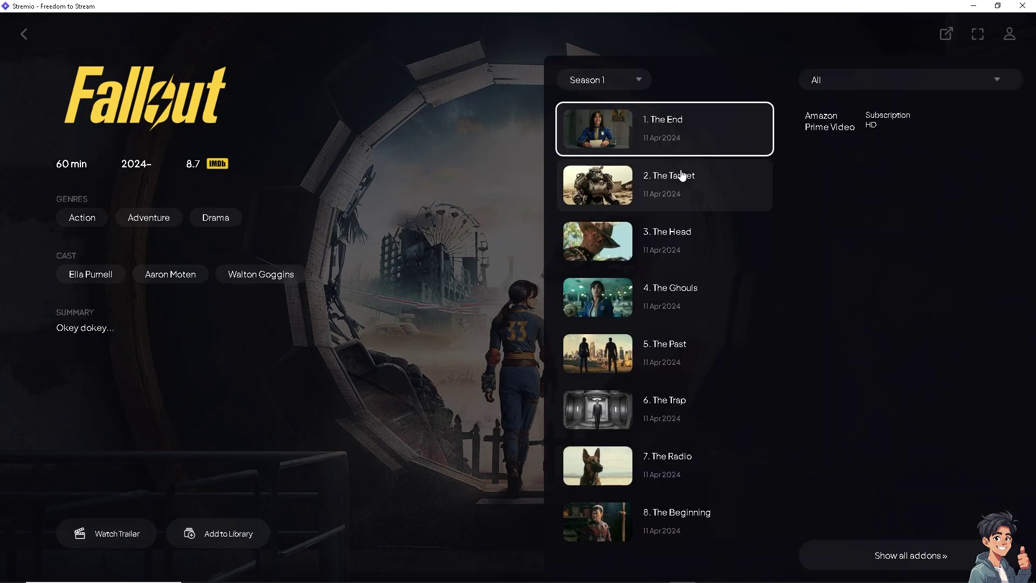
Step: Try to play the Fallout episode The End from the Amazon Prime Video subscription source
left_click(1004, 130)
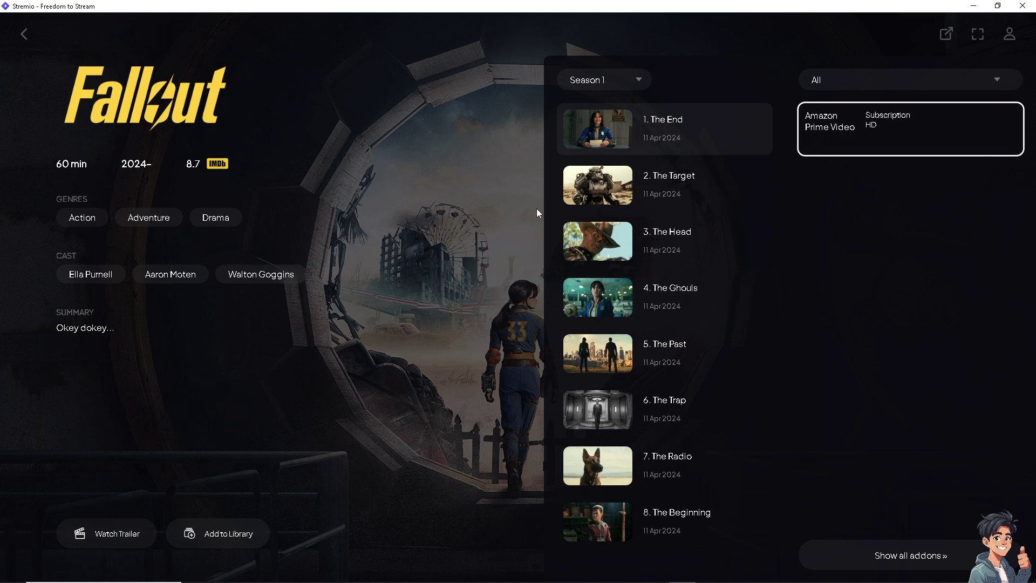
mouse_move(883, 132)
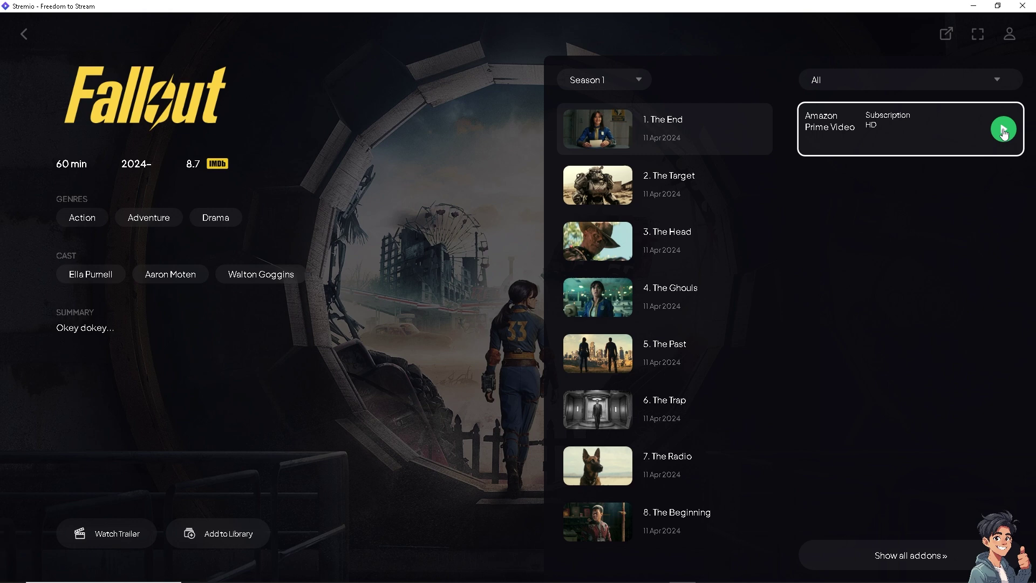
key("Left")
key("Down")
key("Return")
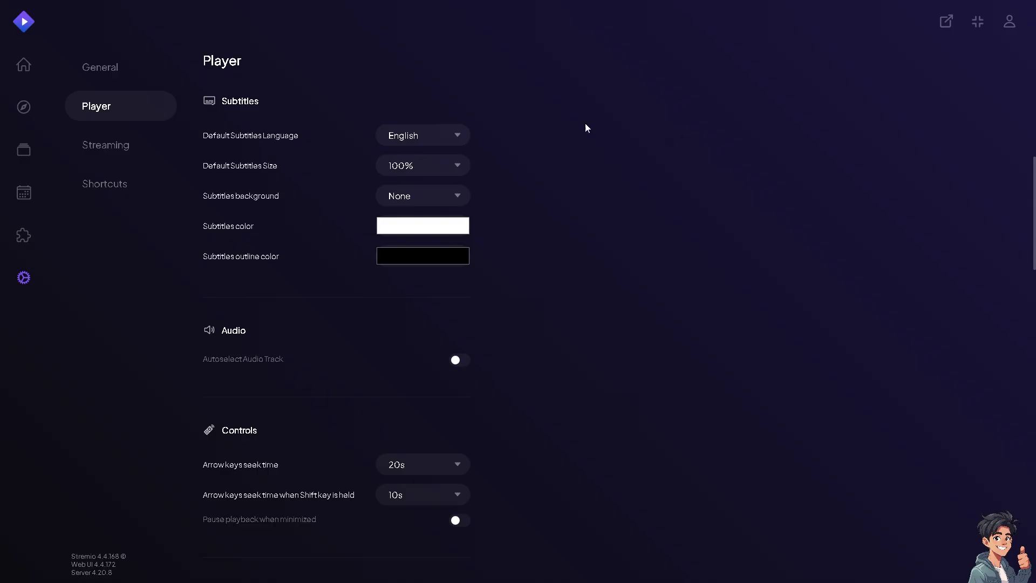
Step: Review the Streaming and Player settings, including the available Default Subtitles Language options, keeping the current language
left_click(142, 147)
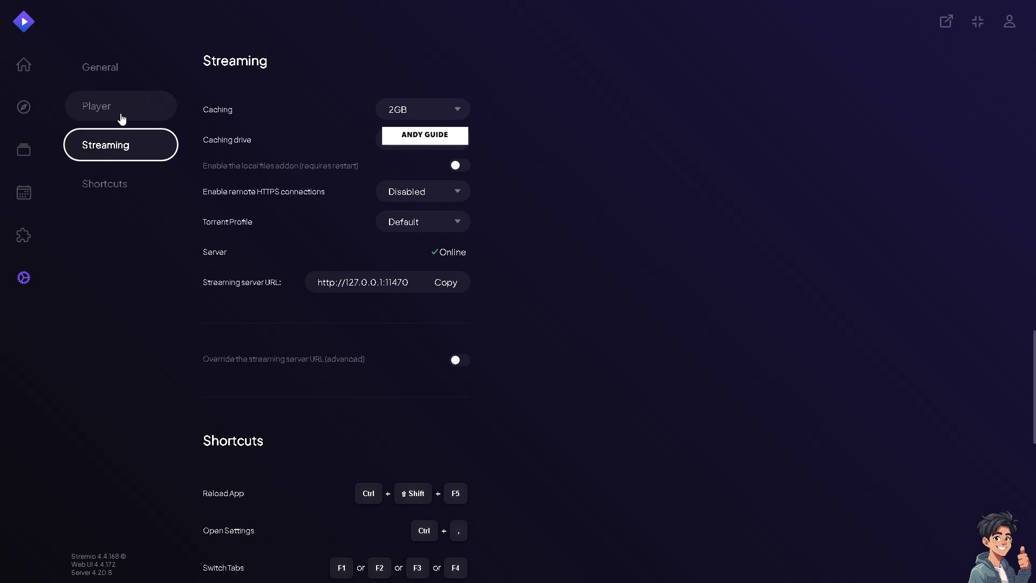
left_click(121, 115)
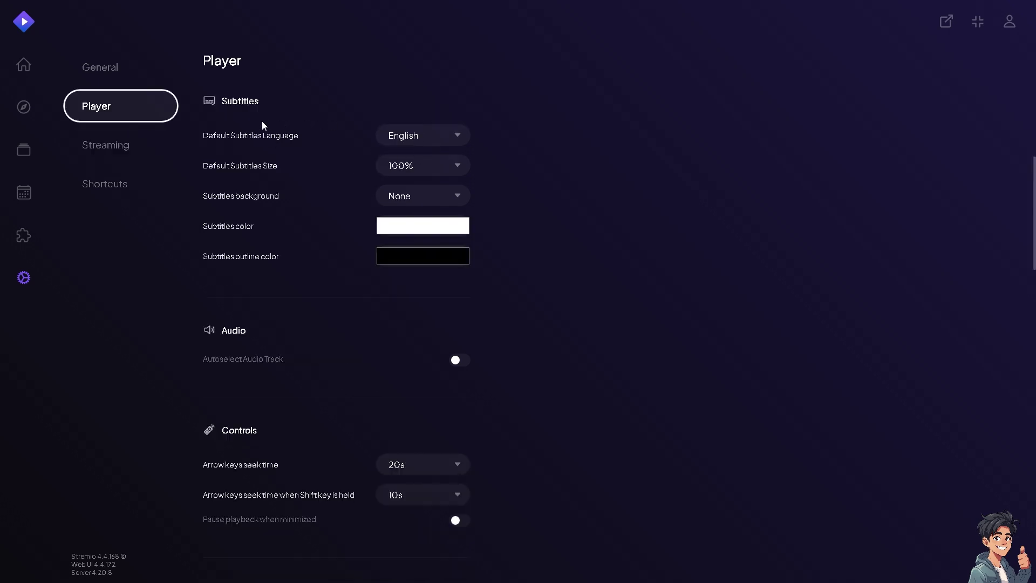
left_click(454, 137)
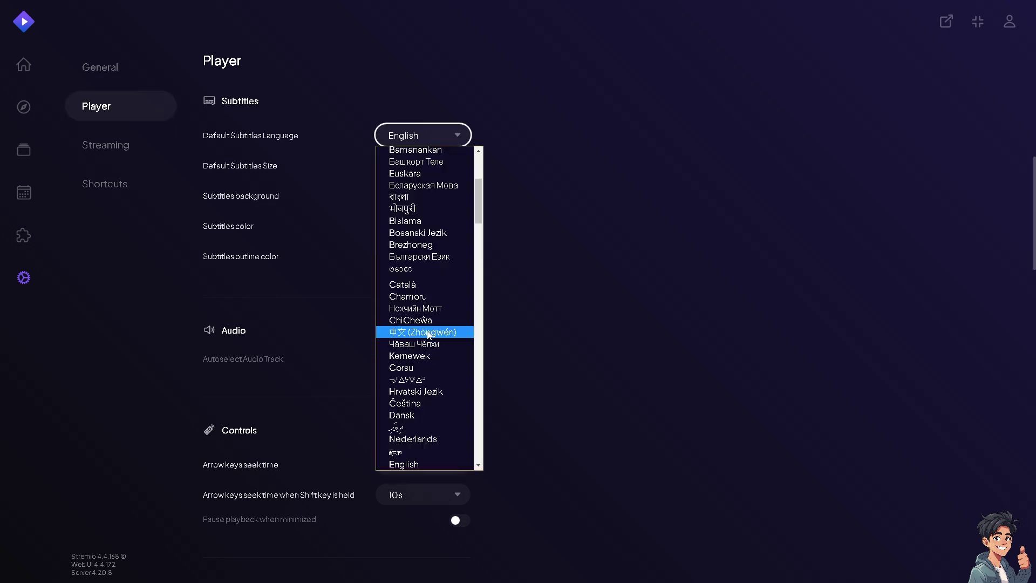
left_click(522, 258)
left_click(455, 136)
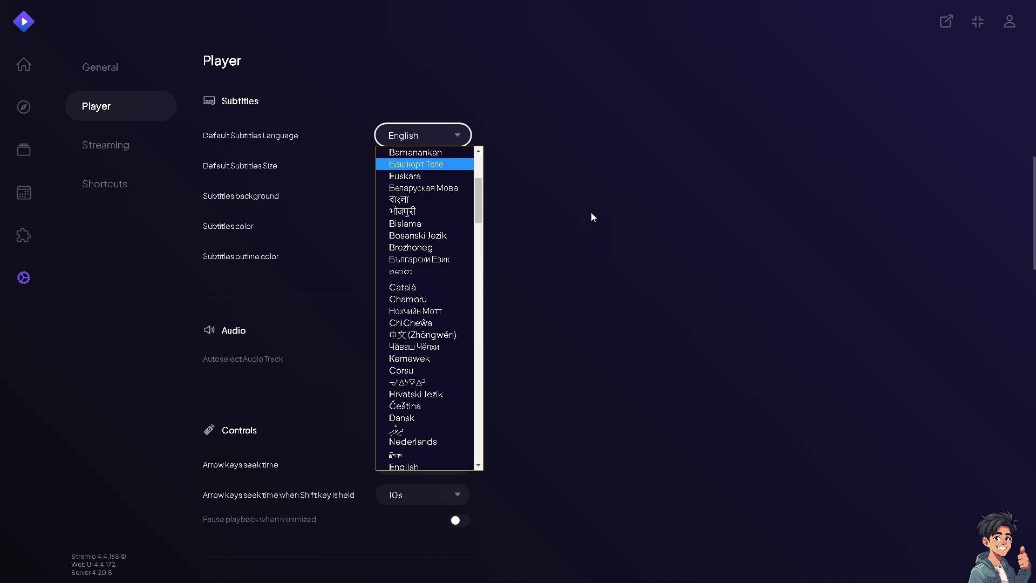
left_click(663, 189)
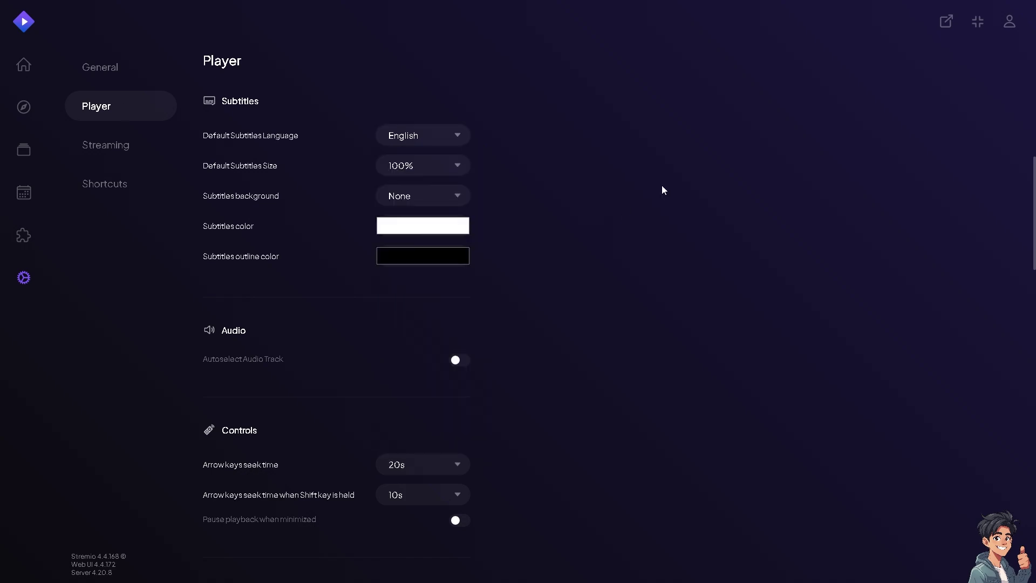
Step: Return to the home board and open the Dark Matter series
left_click(24, 69)
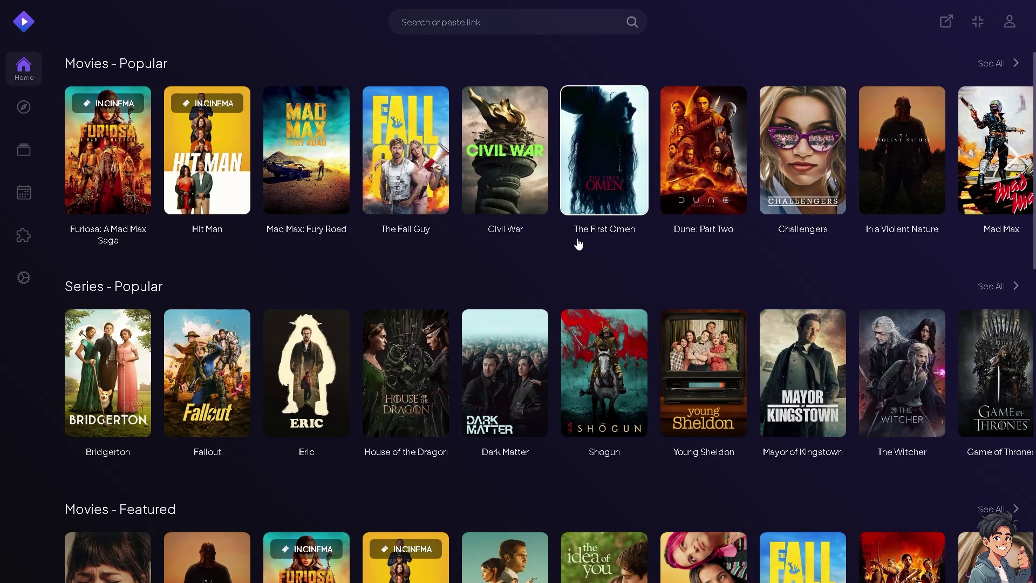
left_click(503, 365)
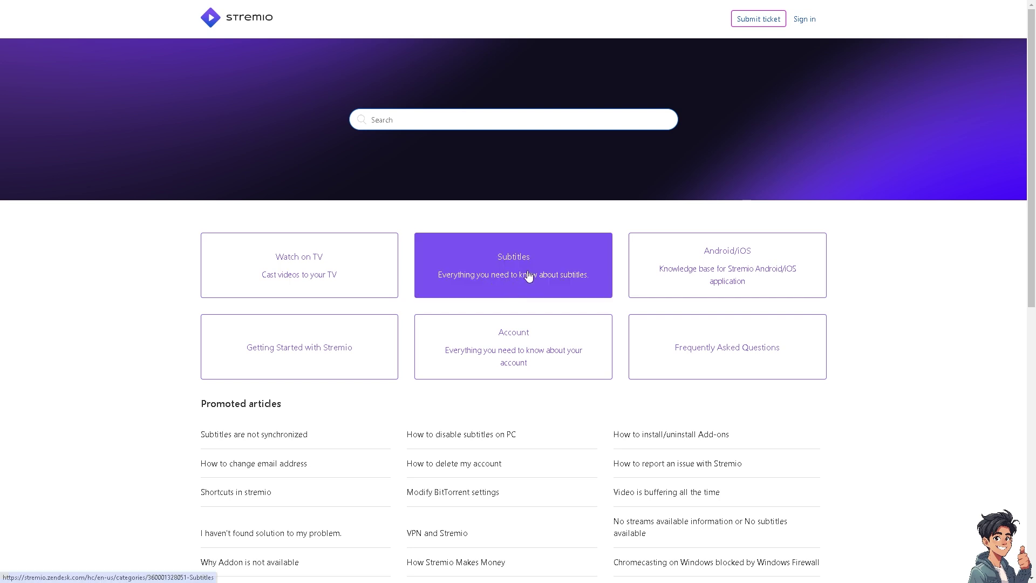
Step: Open the "Subtitles are not synchronized" article in the Stremio Help Center and highlight its explanation paragraph
left_click(449, 268)
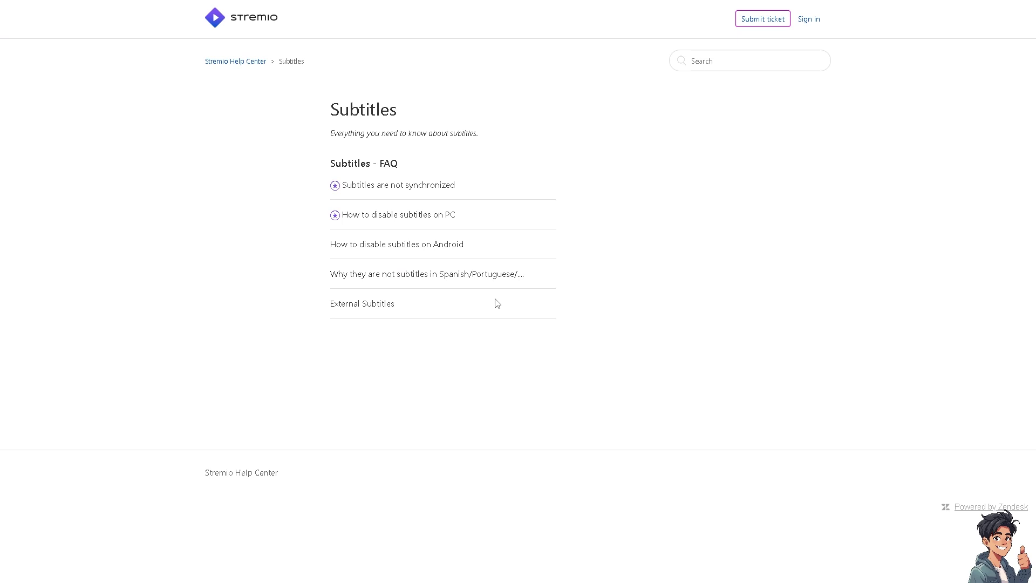
left_click(353, 191)
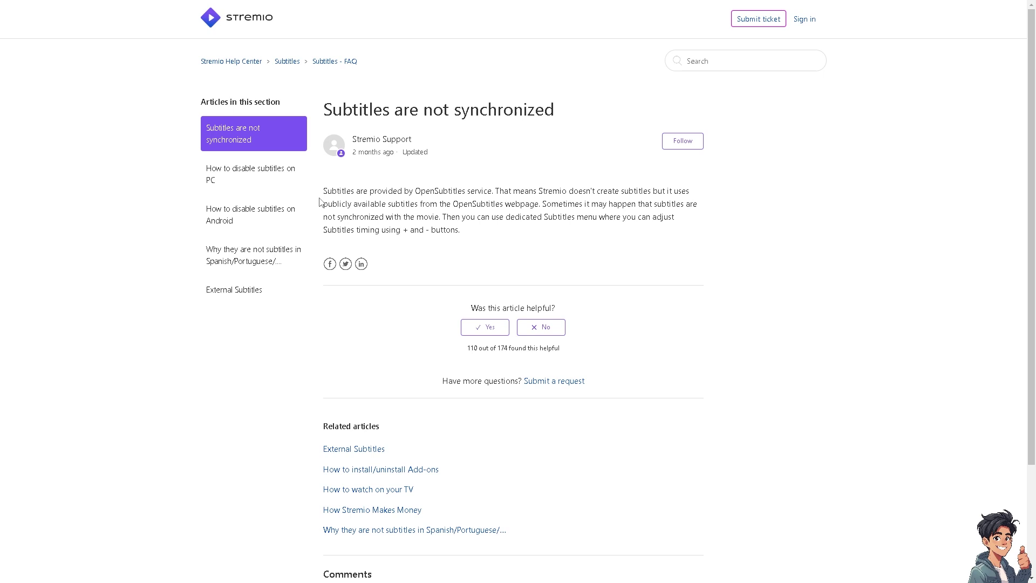
left_click_drag(319, 202, 492, 236)
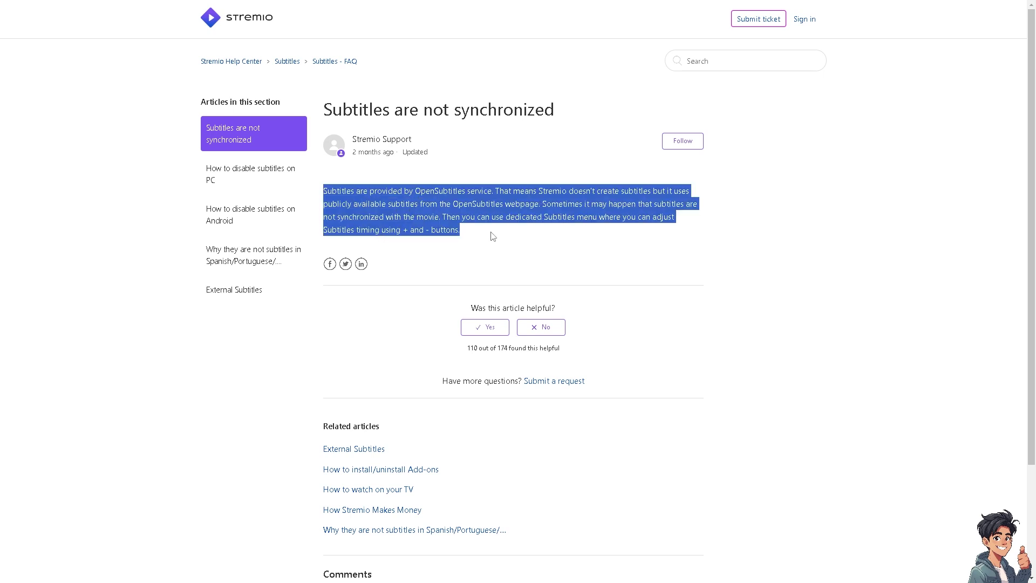
Step: Start a support request and enter "How to Fix Stremio Subtitles Not Working" as the detailed issue description
left_click(761, 22)
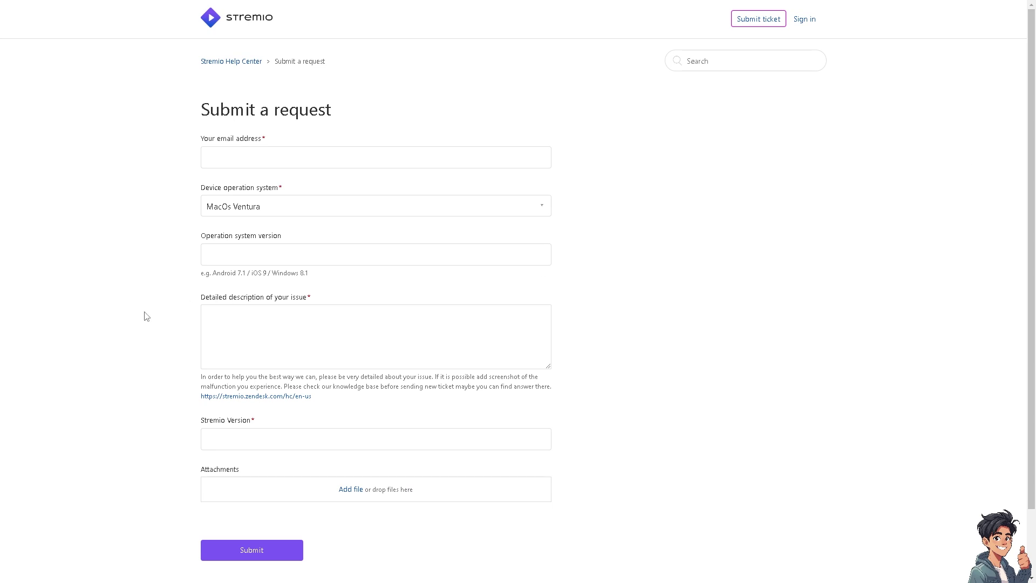
left_click(293, 332)
type("How to Fix Stremio Subtitles Not Working")
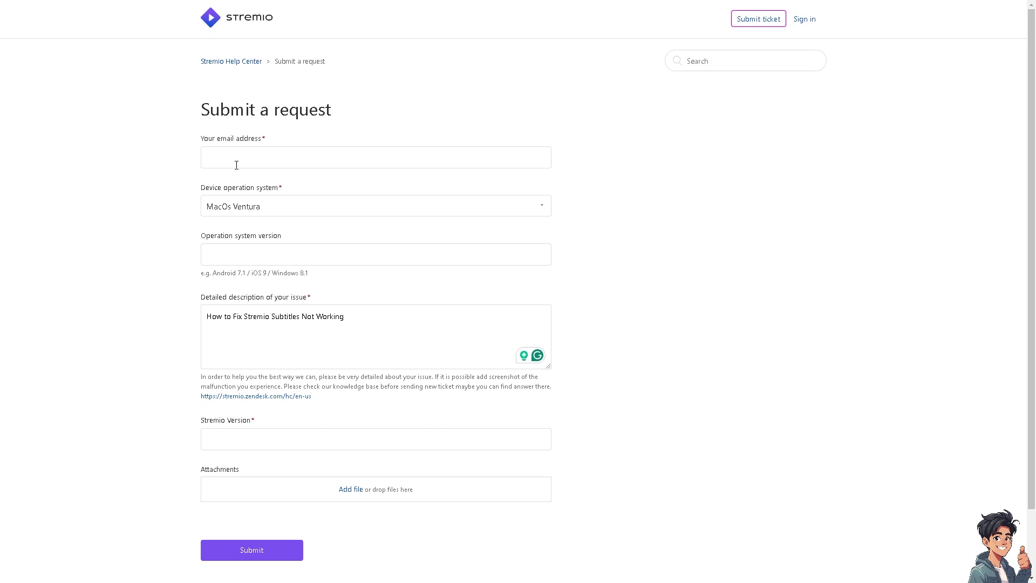
Step: Look through the device operation system options without changing the selection, and activate the Operation system version field
left_click(546, 212)
left_click(546, 212)
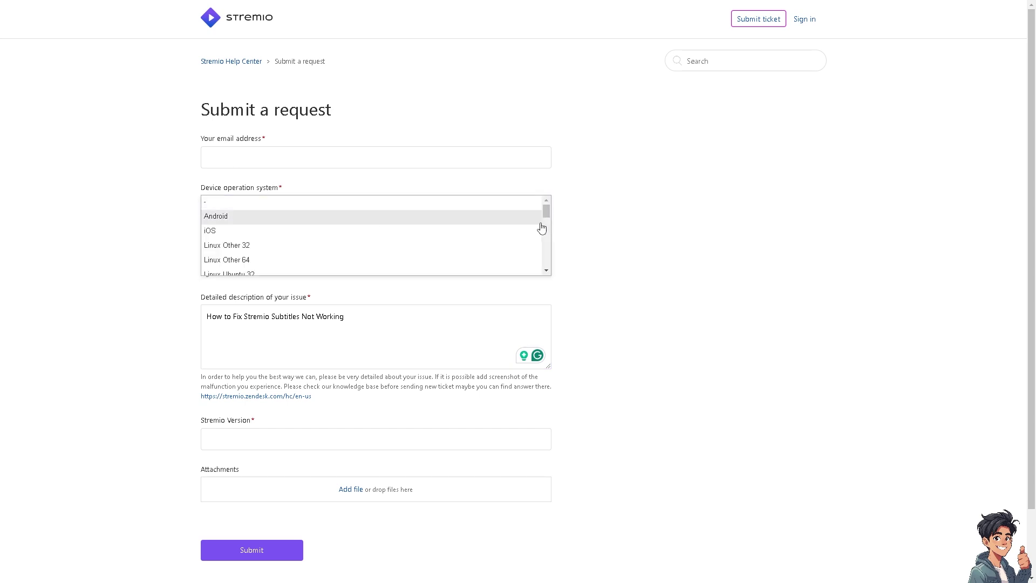
scroll(440, 245, "down", 3)
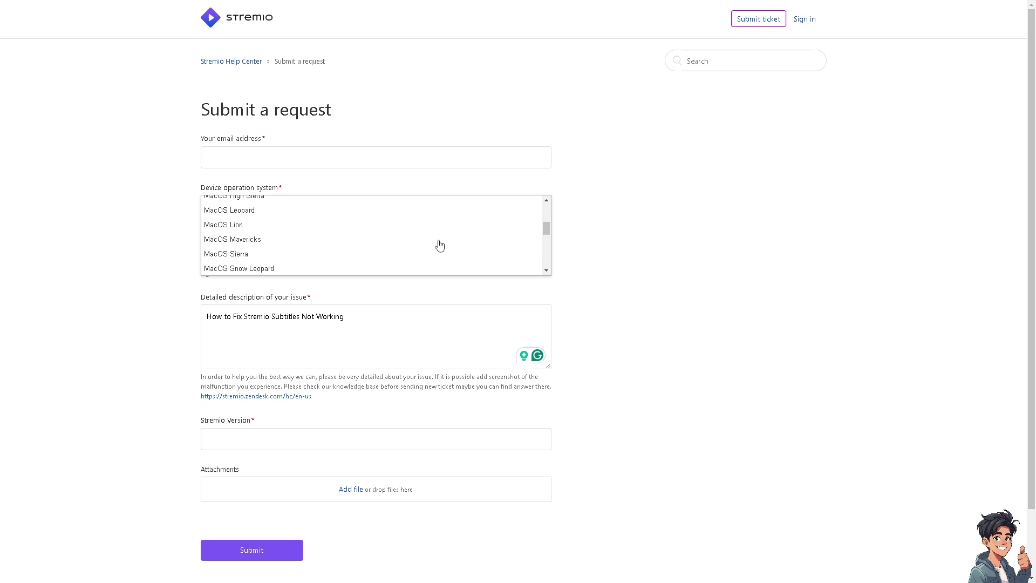
scroll(418, 243, "up", 3)
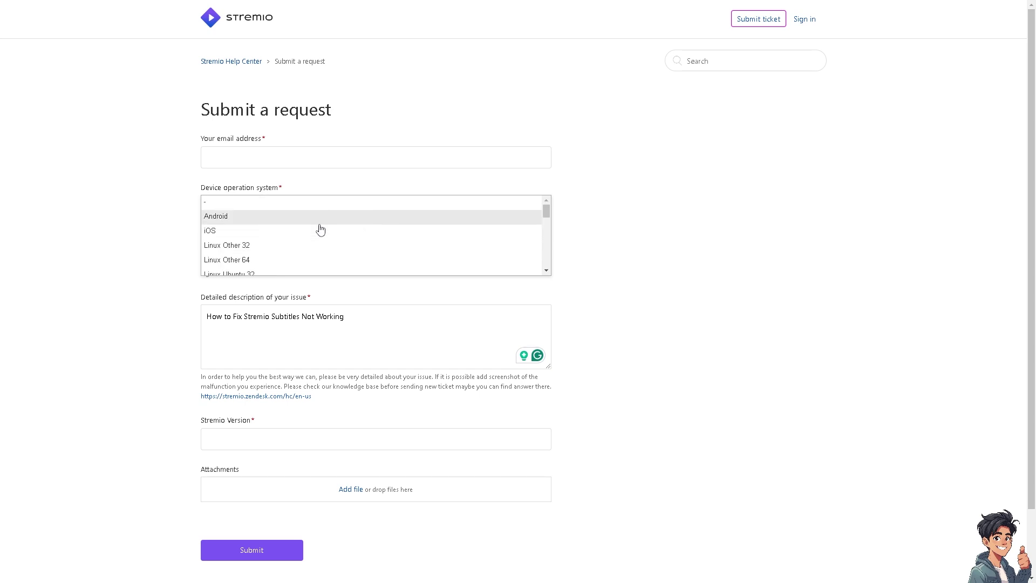
left_click(641, 245)
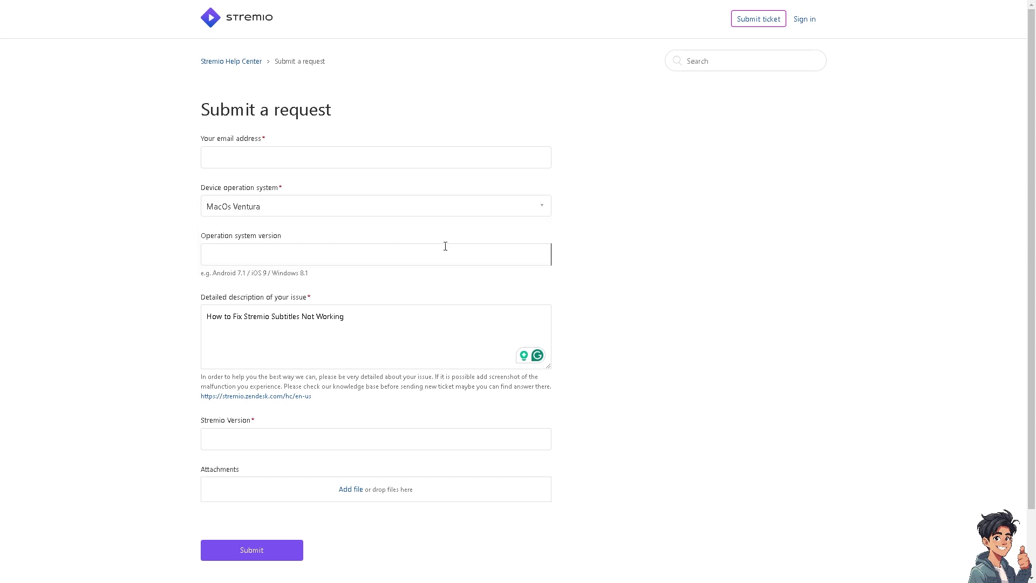
left_click(491, 255)
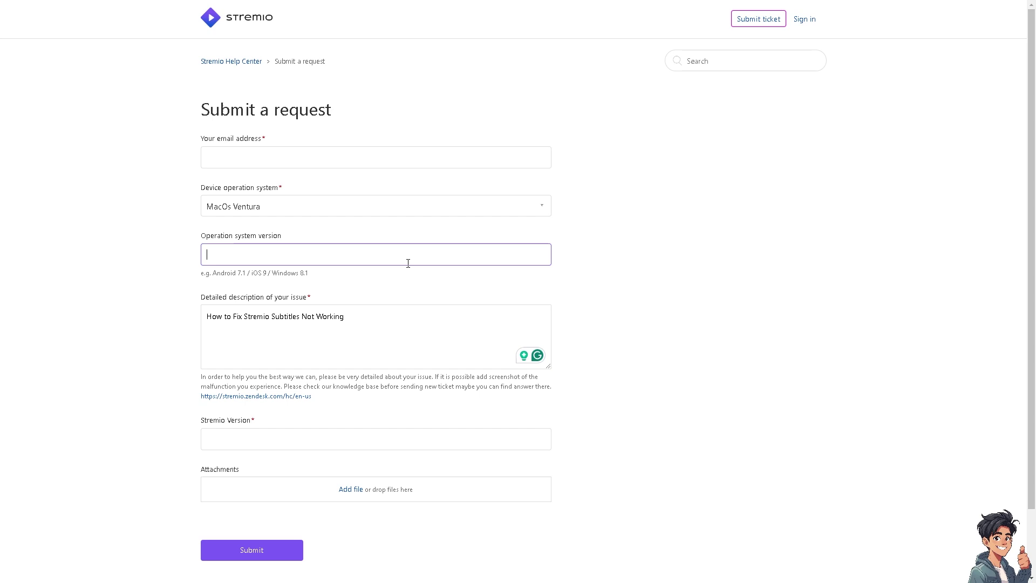